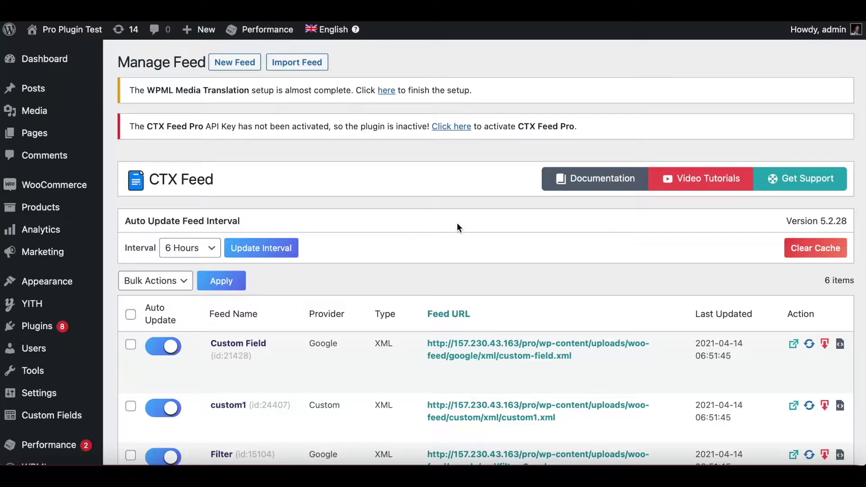
Open the custom1 feed for editing and go to its attribute configuration
{"action": "scroll", "coordinate": [456, 222], "scroll_direction": "down", "scroll_amount": 3}
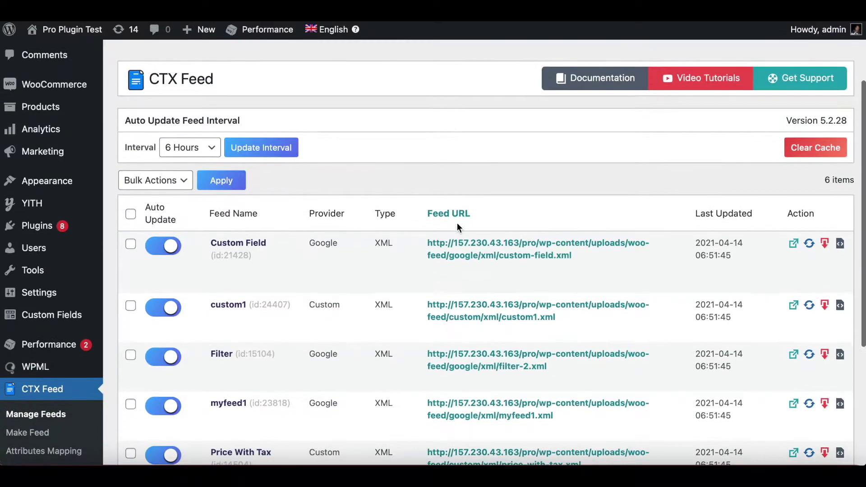
{"action": "mouse_move", "coordinate": [219, 253]}
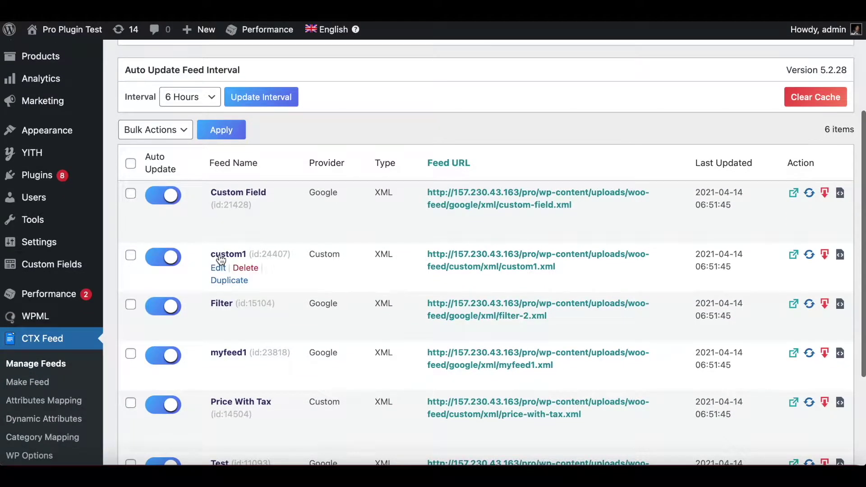
{"action": "left_click", "coordinate": [219, 254]}
{"action": "scroll", "coordinate": [392, 277], "scroll_direction": "down", "scroll_amount": 10}
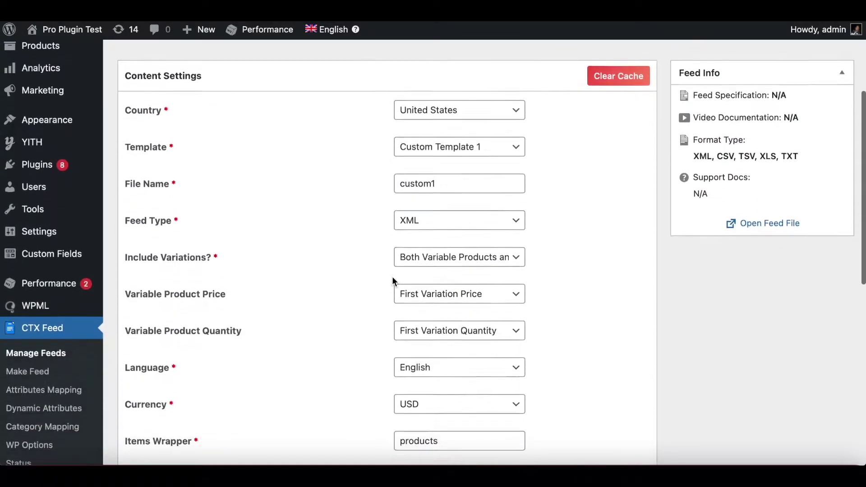
{"action": "scroll", "coordinate": [393, 281], "scroll_direction": "down", "scroll_amount": 4}
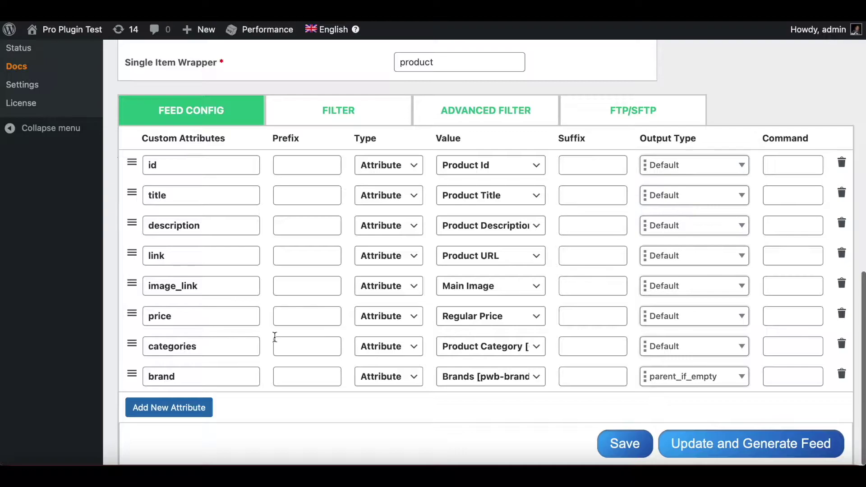
Review the value options for the categories attribute, keeping Product Category [Category Path]
{"action": "left_click", "coordinate": [484, 348]}
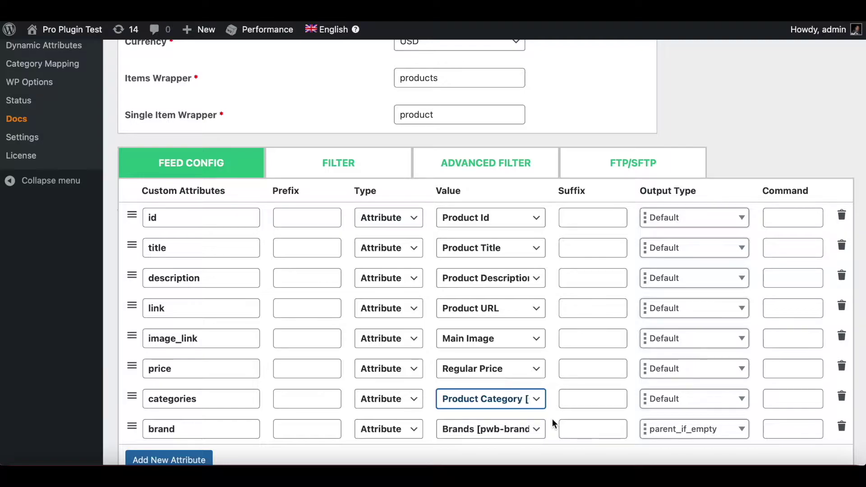
{"action": "left_click", "coordinate": [535, 400]}
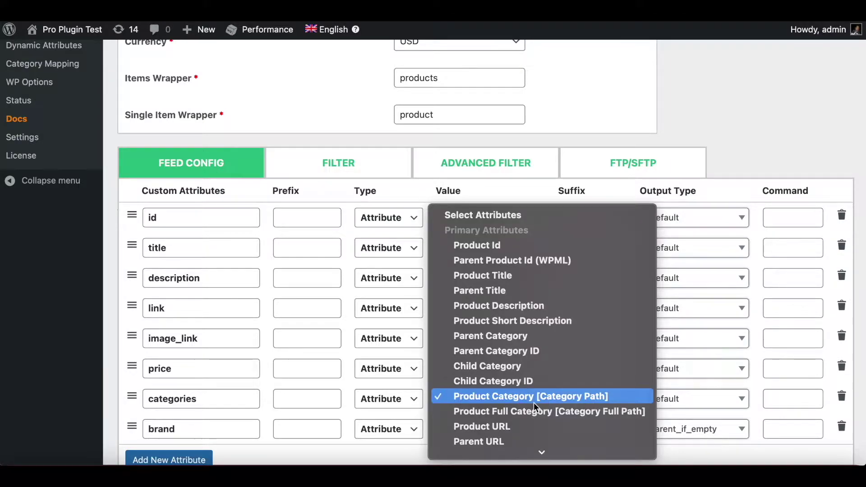
{"action": "left_click", "coordinate": [407, 387]}
Open the store's list of product categories
{"action": "scroll", "coordinate": [286, 244], "scroll_direction": "up", "scroll_amount": 6}
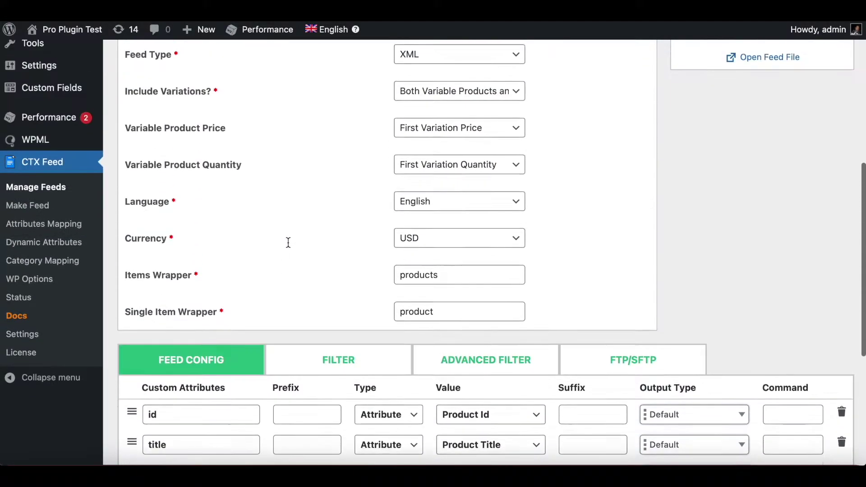
{"action": "scroll", "coordinate": [107, 166], "scroll_direction": "up", "scroll_amount": 4}
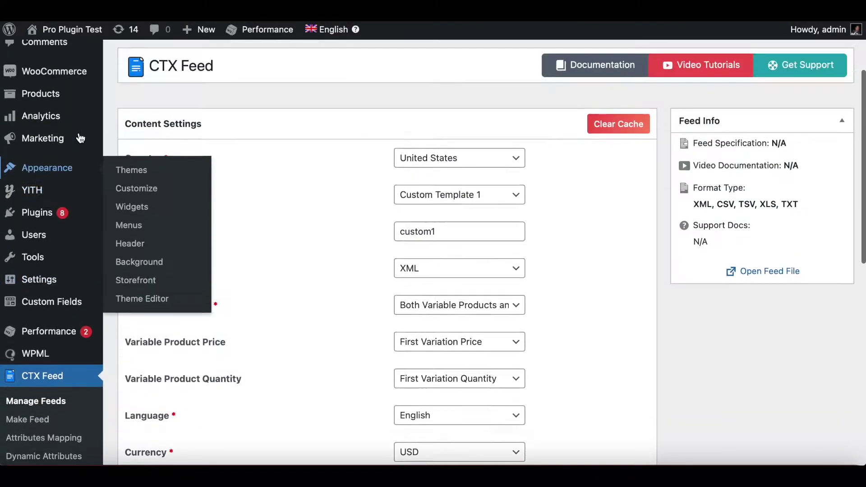
{"action": "scroll", "coordinate": [80, 138], "scroll_direction": "up", "scroll_amount": 2}
{"action": "mouse_move", "coordinate": [59, 175]}
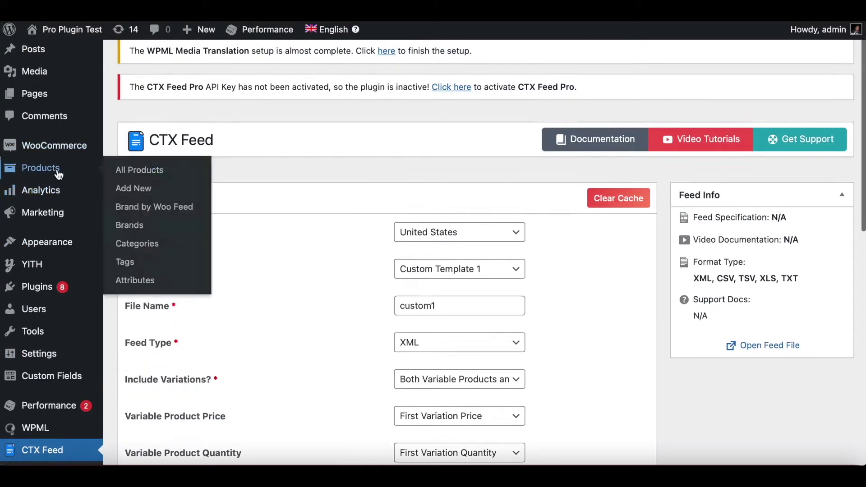
{"action": "left_click", "coordinate": [138, 244]}
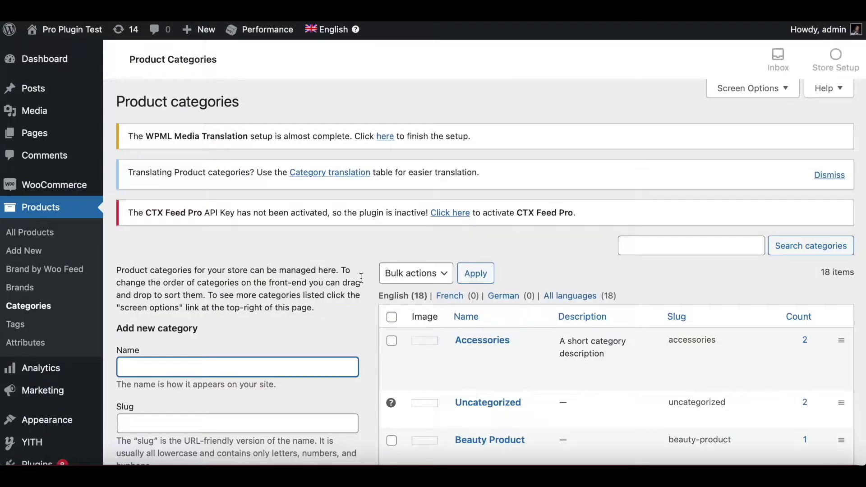
Examine the hierarchy under the Men category, including Hoodies and its Long Sleeve Hoodie and Short Sleeve Hoodie subcategories
{"action": "scroll", "coordinate": [608, 262], "scroll_direction": "down", "scroll_amount": 6}
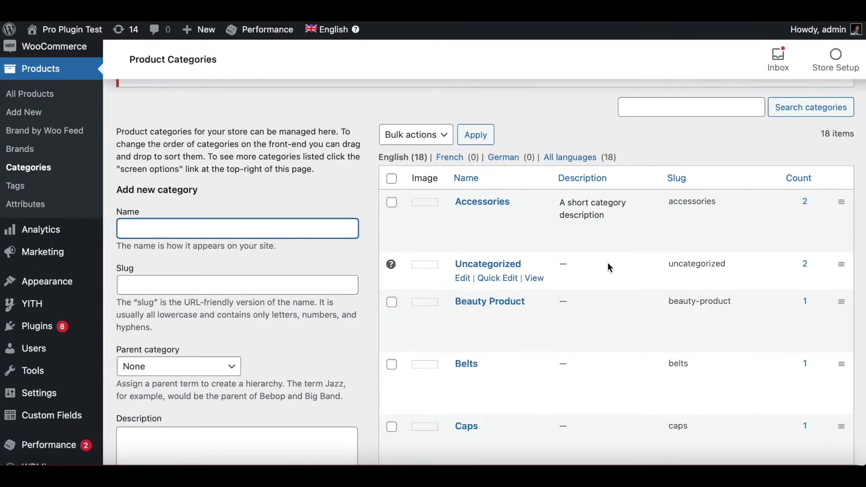
{"action": "scroll", "coordinate": [608, 266], "scroll_direction": "down", "scroll_amount": 7}
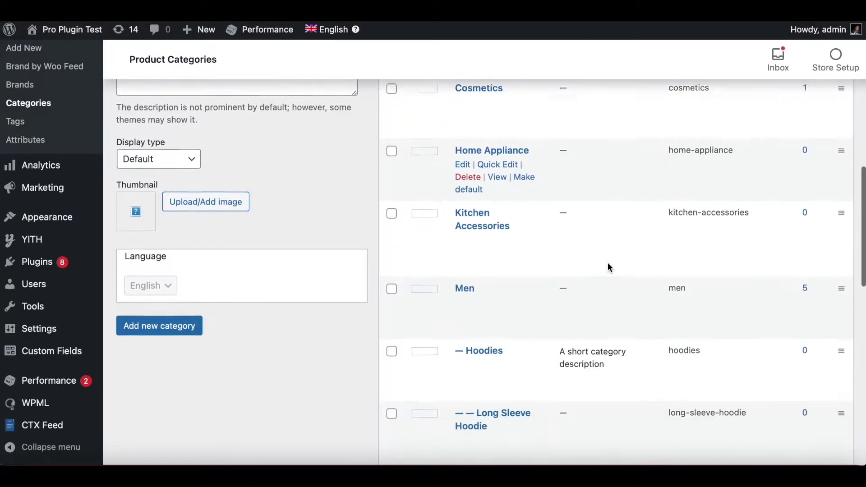
{"action": "scroll", "coordinate": [607, 262], "scroll_direction": "down", "scroll_amount": 2}
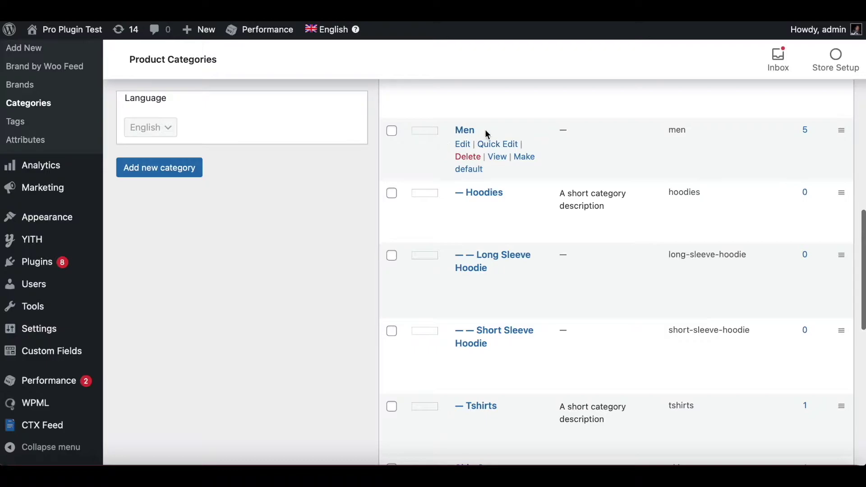
{"action": "scroll", "coordinate": [342, 185], "scroll_direction": "down", "scroll_amount": 1}
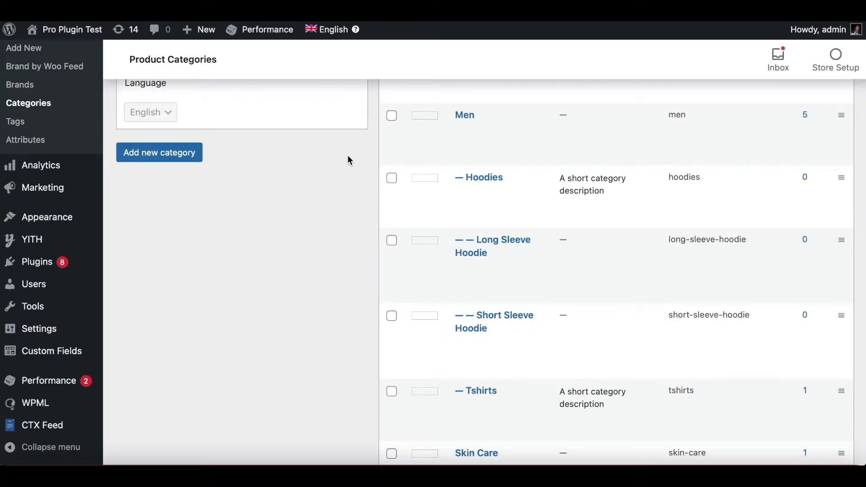
{"action": "mouse_move", "coordinate": [481, 123]}
{"action": "mouse_move", "coordinate": [464, 193]}
{"action": "mouse_move", "coordinate": [486, 256]}
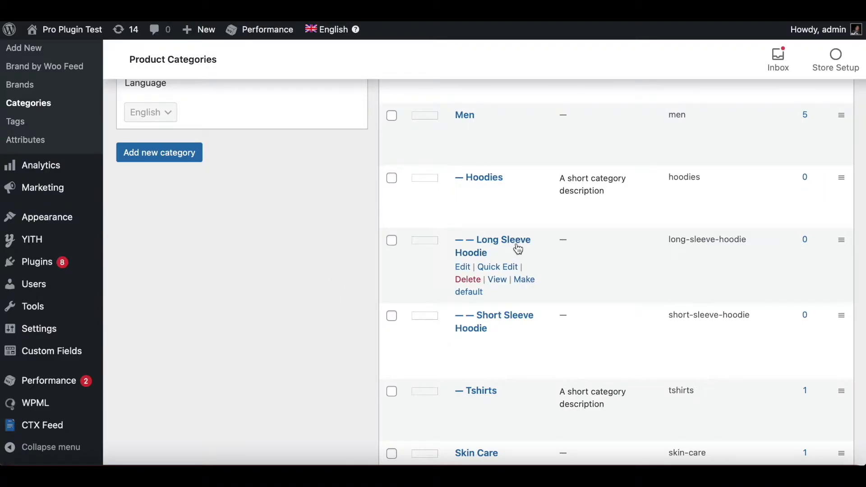
{"action": "mouse_move", "coordinate": [466, 328]}
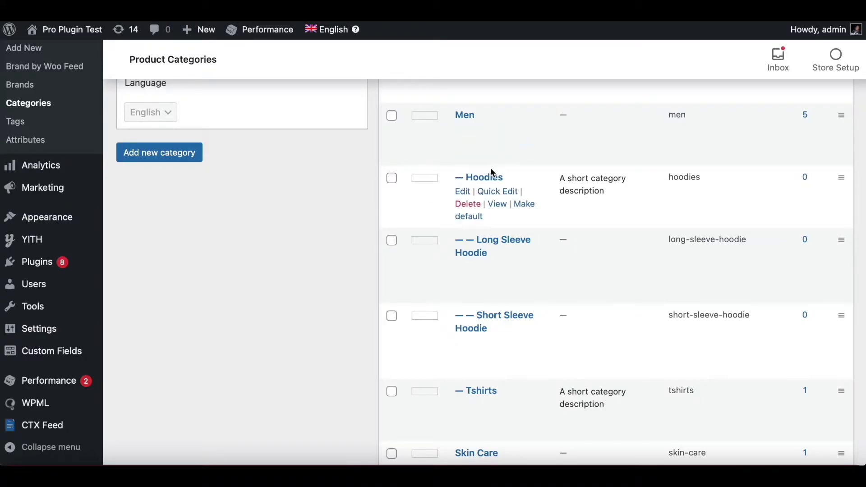
Open the Hoodies category and check which parent category it is assigned to
{"action": "left_click", "coordinate": [485, 177]}
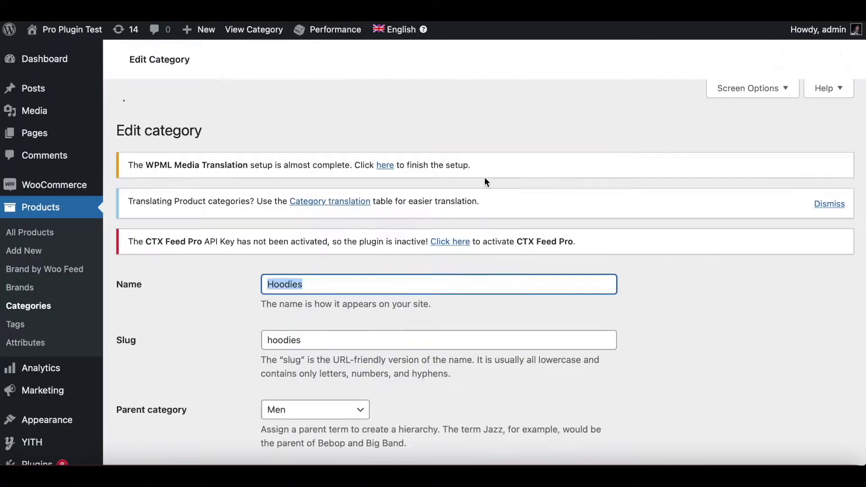
{"action": "scroll", "coordinate": [610, 306], "scroll_direction": "down", "scroll_amount": 5}
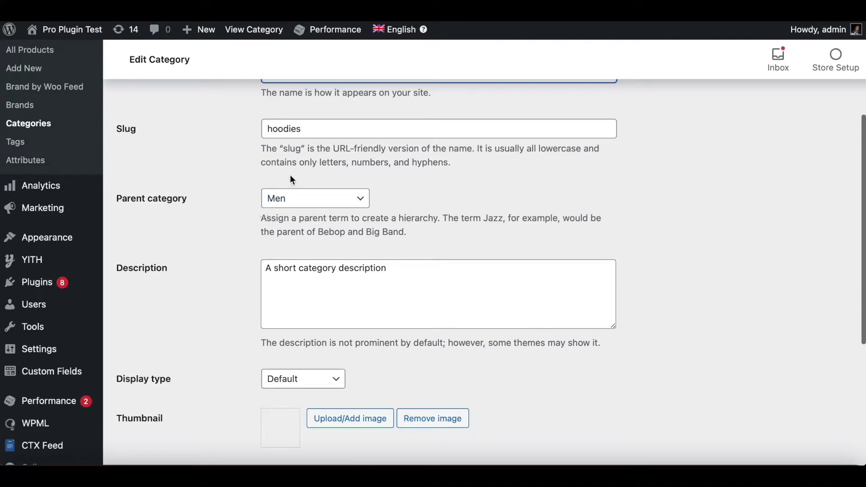
{"action": "left_click", "coordinate": [358, 199]}
{"action": "left_click", "coordinate": [369, 198]}
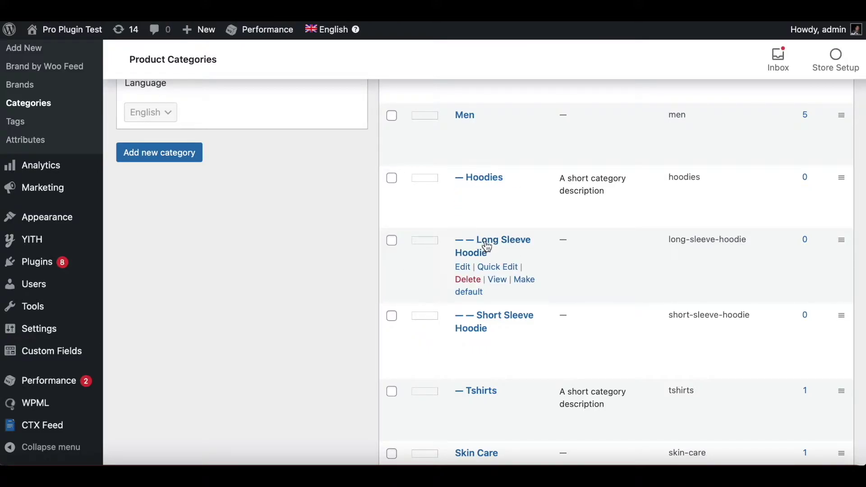
Open the Long Sleeve Hoodie category and check its assigned parent category
{"action": "left_click", "coordinate": [486, 240]}
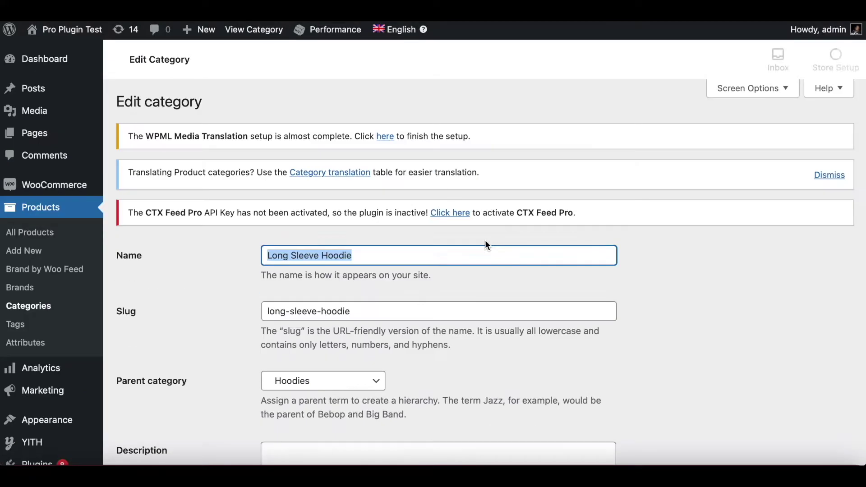
{"action": "scroll", "coordinate": [486, 240], "scroll_direction": "down", "scroll_amount": 3}
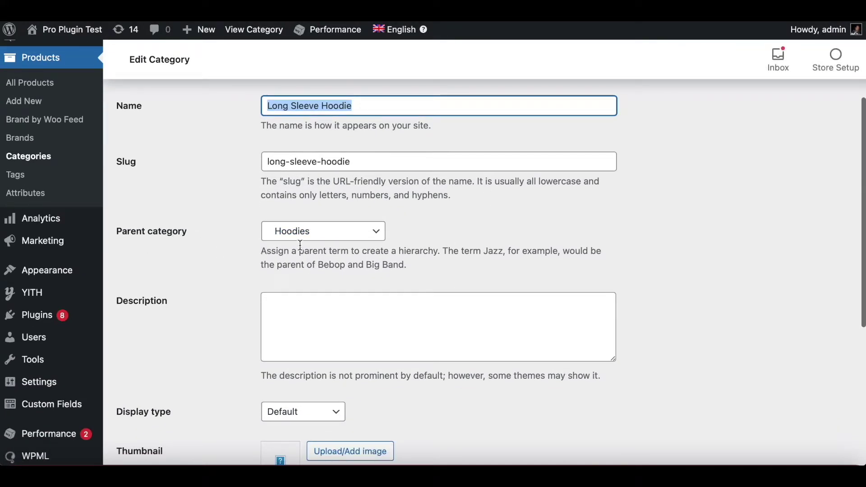
{"action": "scroll", "coordinate": [229, 200], "scroll_direction": "up", "scroll_amount": 1}
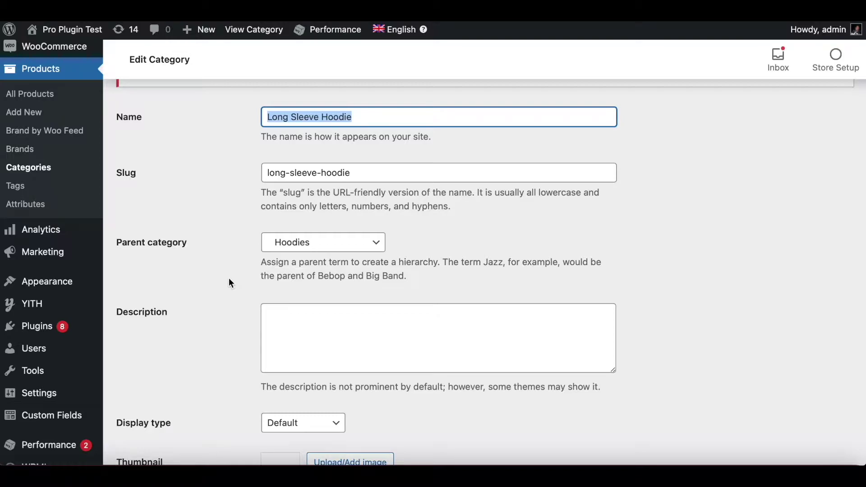
Return to the CTX Feed list and reopen the attribute configuration of the custom1 feed
{"action": "scroll", "coordinate": [48, 328], "scroll_direction": "down", "scroll_amount": 5}
{"action": "left_click", "coordinate": [42, 431]}
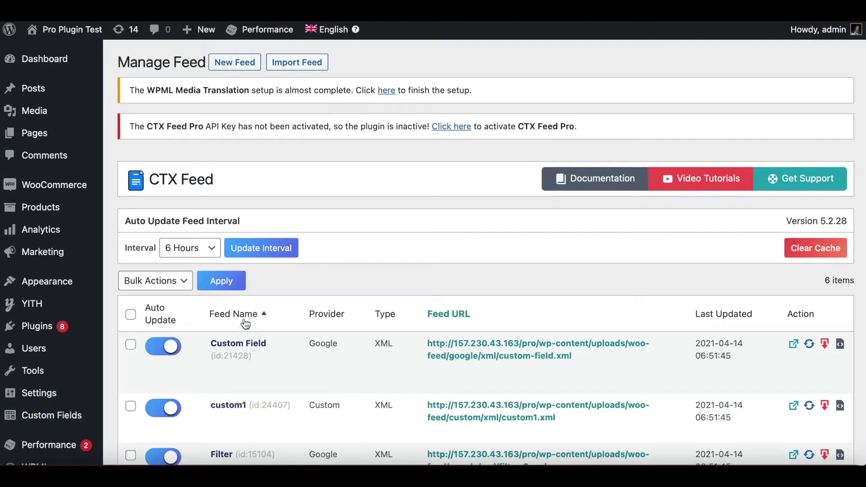
{"action": "scroll", "coordinate": [243, 324], "scroll_direction": "down", "scroll_amount": 2}
{"action": "left_click", "coordinate": [219, 342]}
{"action": "scroll", "coordinate": [545, 348], "scroll_direction": "down", "scroll_amount": 7}
{"action": "scroll", "coordinate": [545, 351], "scroll_direction": "down", "scroll_amount": 6}
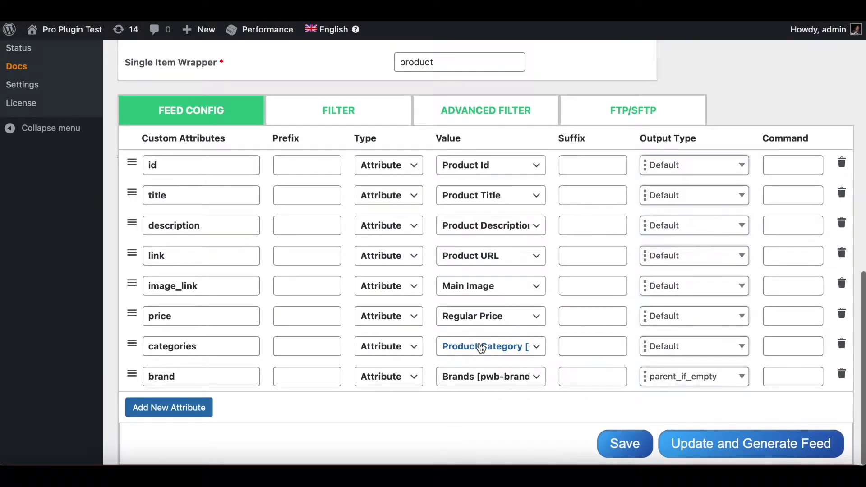
Set the categories attribute's value to Parent Category, and update and generate the feed
{"action": "left_click", "coordinate": [490, 346]}
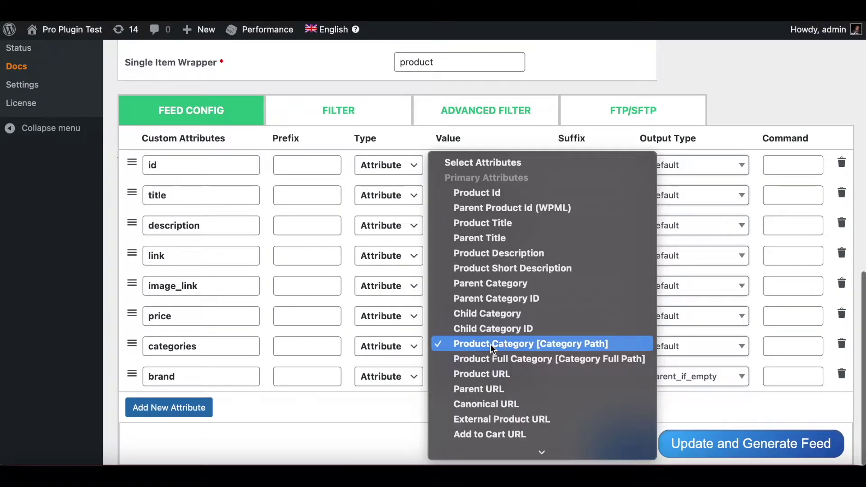
{"action": "left_click", "coordinate": [489, 285]}
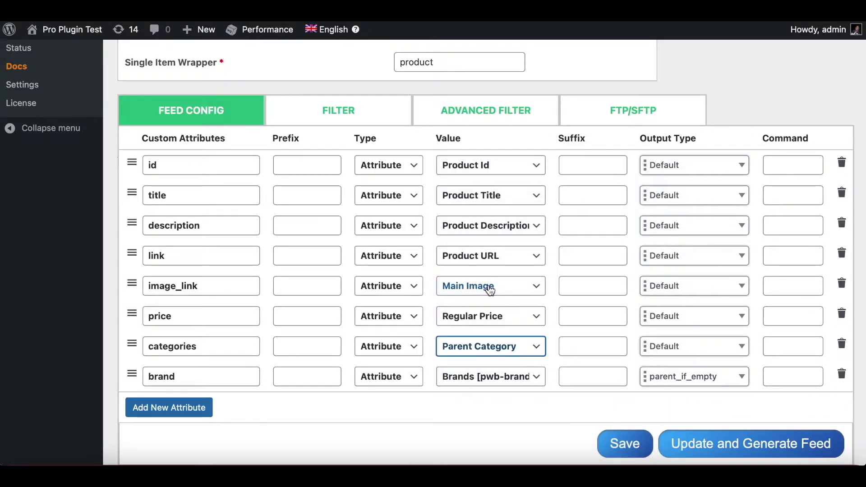
{"action": "left_click", "coordinate": [725, 445]}
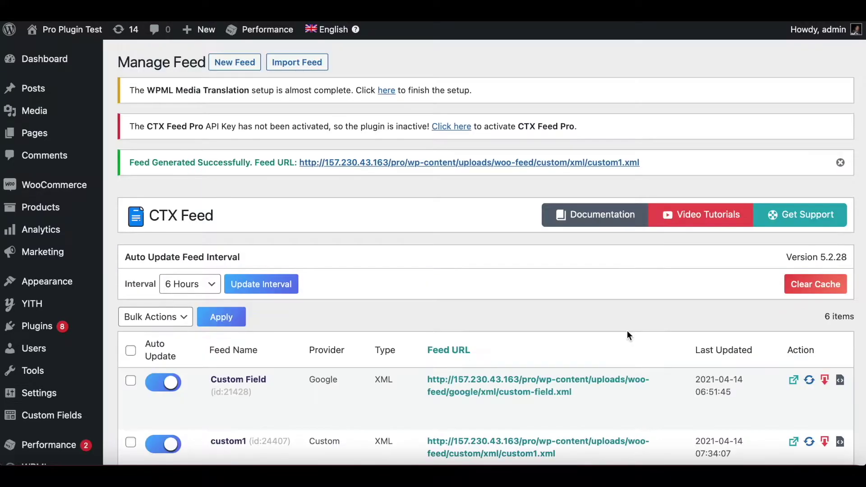
Download the regenerated custom1 feed and inspect the categories value of the Mens Long sleeve hoodie product
{"action": "scroll", "coordinate": [628, 335], "scroll_direction": "down", "scroll_amount": 4}
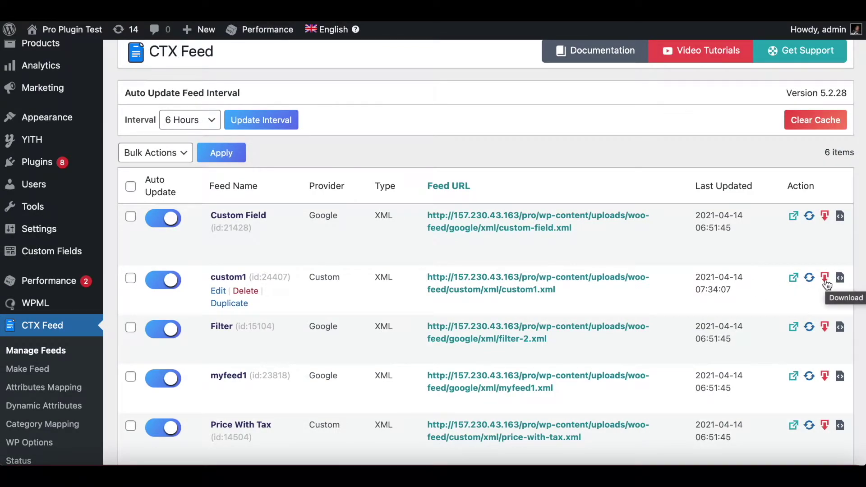
{"action": "left_click", "coordinate": [825, 280]}
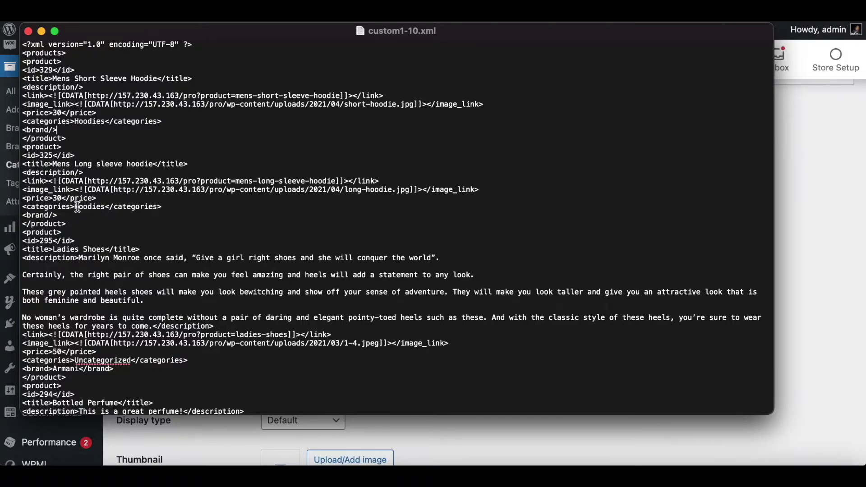
{"action": "left_click_drag", "start_coordinate": [78, 207], "coordinate": [105, 207]}
{"action": "left_click", "coordinate": [801, 204]}
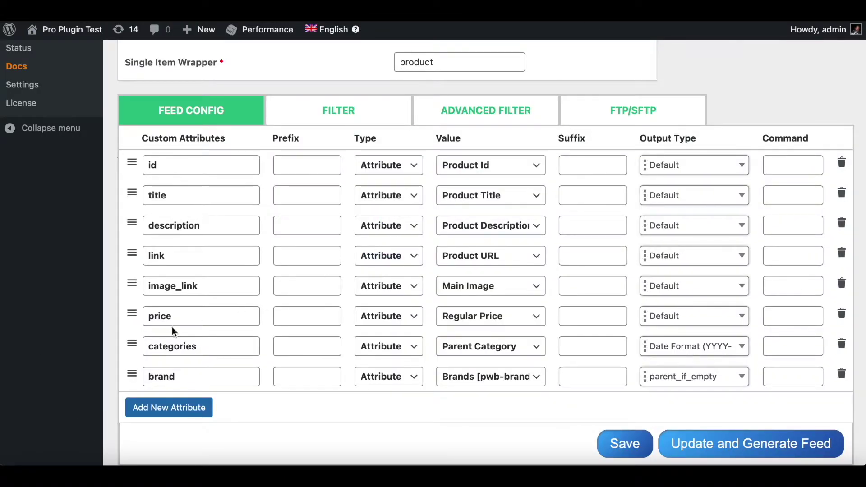
Change the categories attribute's value to Parent Category ID, and update and generate the feed
{"action": "left_click", "coordinate": [508, 348]}
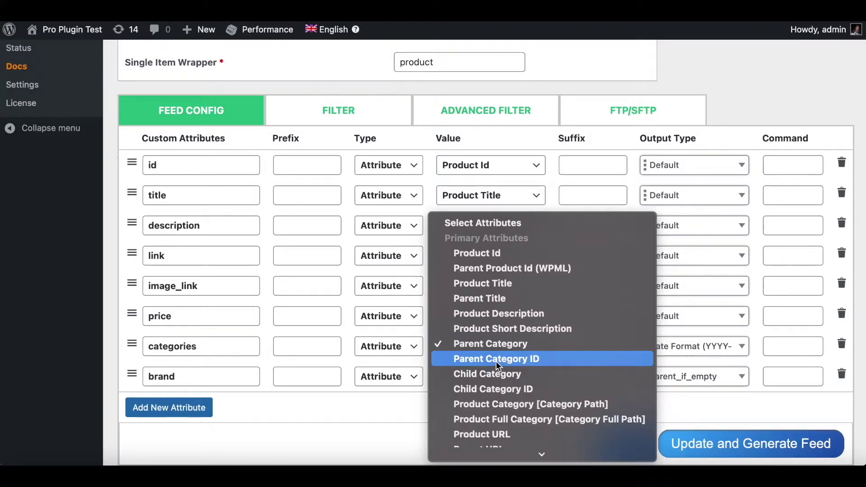
{"action": "left_click", "coordinate": [496, 359]}
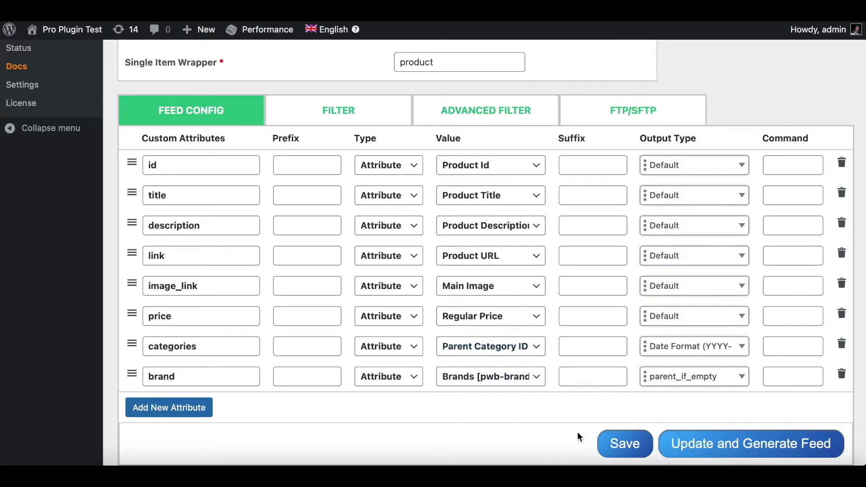
{"action": "left_click", "coordinate": [751, 444]}
Download the custom1 XML feed generated with parent category IDs to inspect its product entries
{"action": "scroll", "coordinate": [708, 304], "scroll_direction": "down", "scroll_amount": 5}
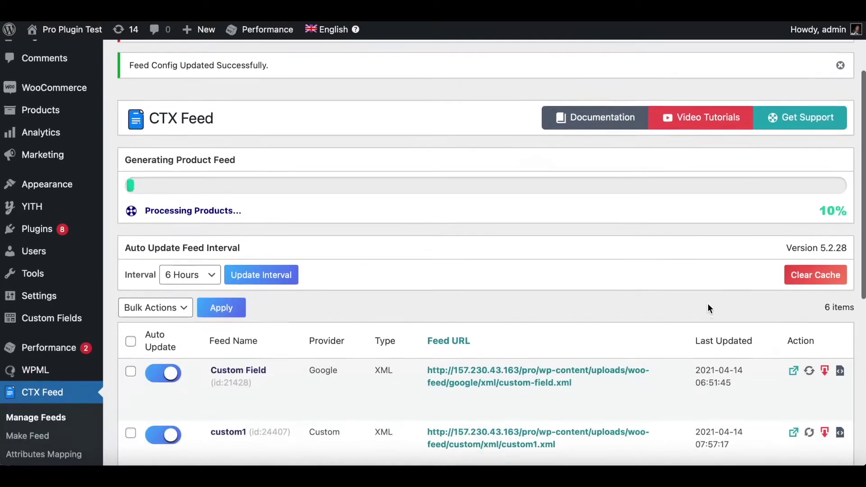
{"action": "scroll", "coordinate": [708, 304], "scroll_direction": "down", "scroll_amount": 4}
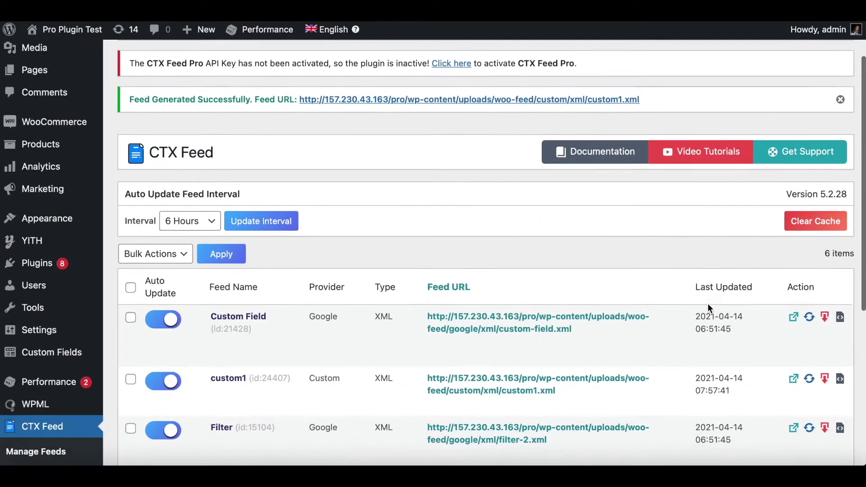
{"action": "scroll", "coordinate": [707, 304], "scroll_direction": "down", "scroll_amount": 1}
{"action": "left_click", "coordinate": [825, 235]}
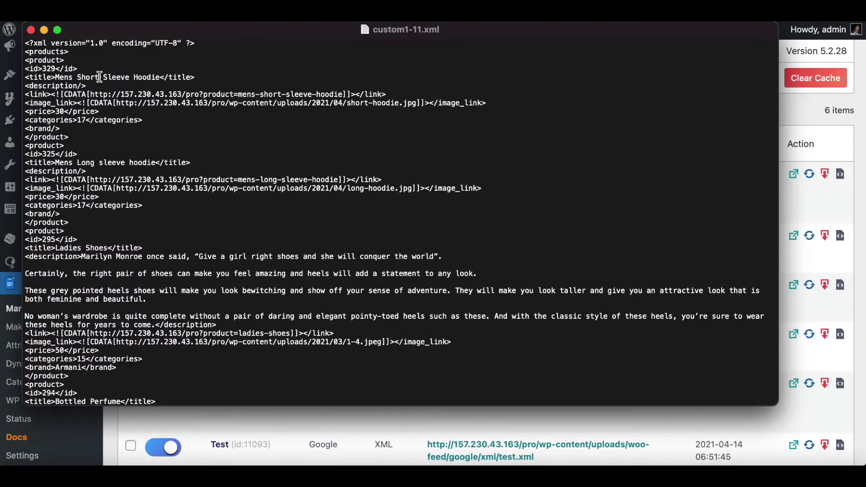
Inspect the parent category ID in the categories values of the Mens Short Sleeve Hoodie and Mens Long sleeve hoodie products
{"action": "left_click", "coordinate": [78, 121]}
{"action": "double_click", "coordinate": [78, 121]}
{"action": "left_click", "coordinate": [89, 206]}
{"action": "left_click_drag", "start_coordinate": [89, 206], "coordinate": [78, 206]}
{"action": "left_click", "coordinate": [131, 202]}
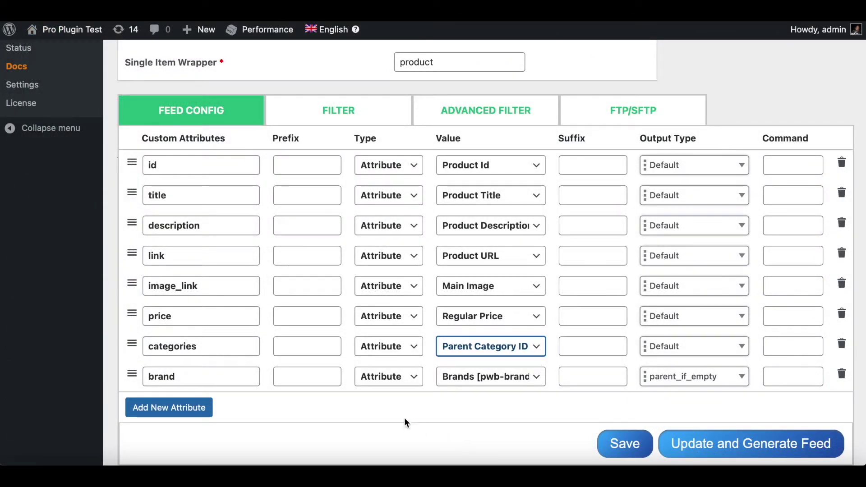
Set the categories attribute's value to Child Category in the custom1 feed configuration
{"action": "left_click", "coordinate": [474, 350]}
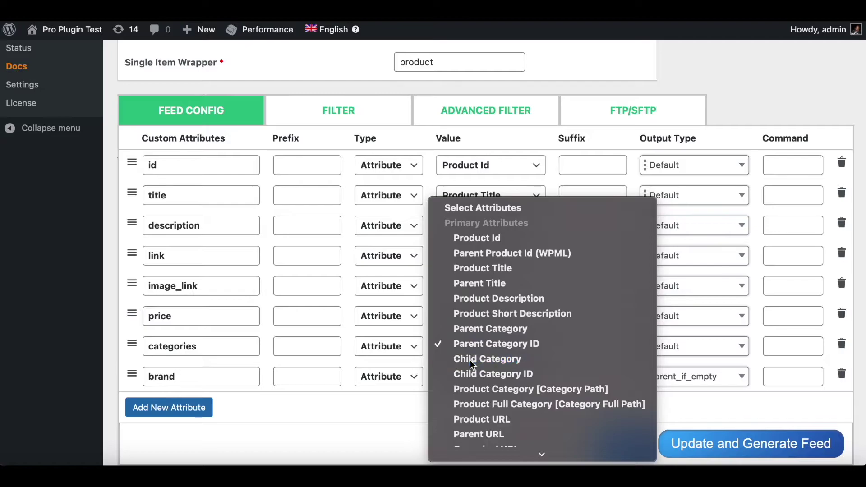
{"action": "left_click", "coordinate": [470, 360]}
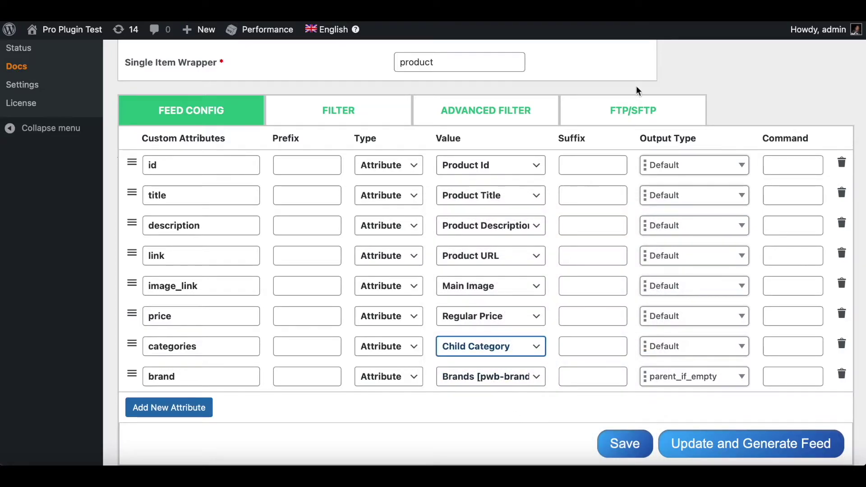
Check the assigned product categories on the Mens Long sleeve hoodie's edit page
{"action": "left_click", "coordinate": [766, 11]}
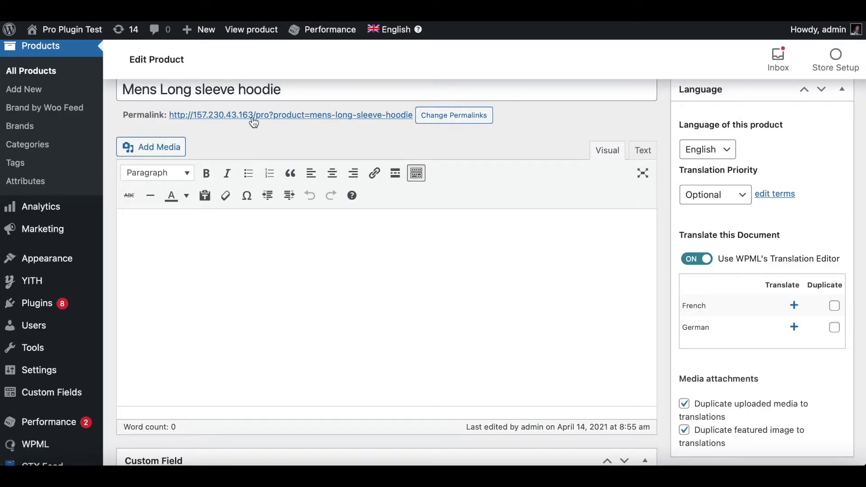
{"action": "scroll", "coordinate": [387, 263], "scroll_direction": "down", "scroll_amount": 10}
{"action": "scroll", "coordinate": [388, 262], "scroll_direction": "down", "scroll_amount": 9}
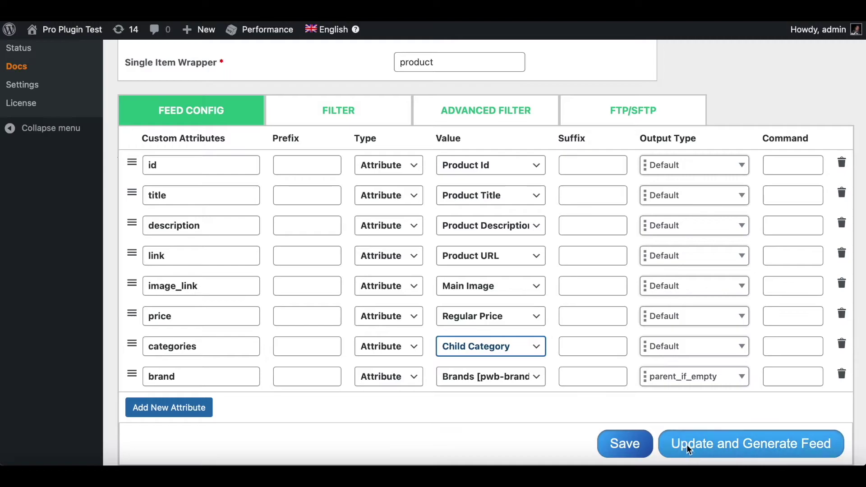
Update and generate the feed, and download the custom1 XML to inspect the categories values of the short and long sleeve hoodies
{"action": "left_click", "coordinate": [700, 450]}
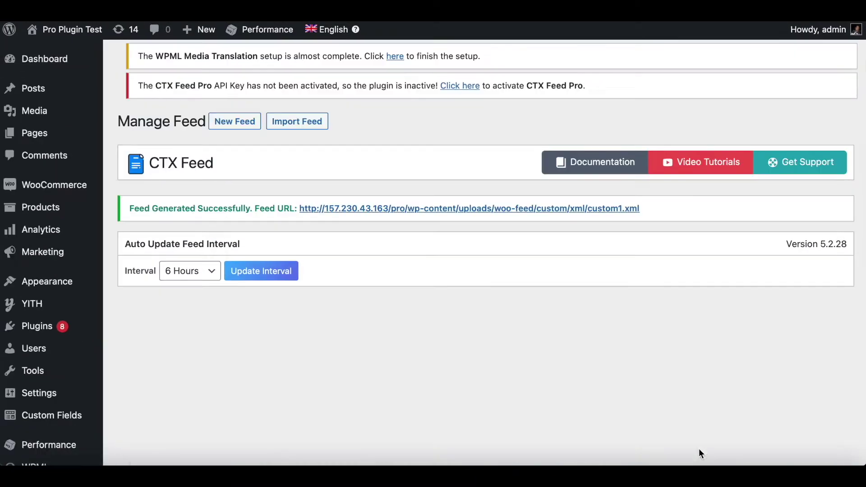
{"action": "scroll", "coordinate": [699, 448], "scroll_direction": "down", "scroll_amount": 6}
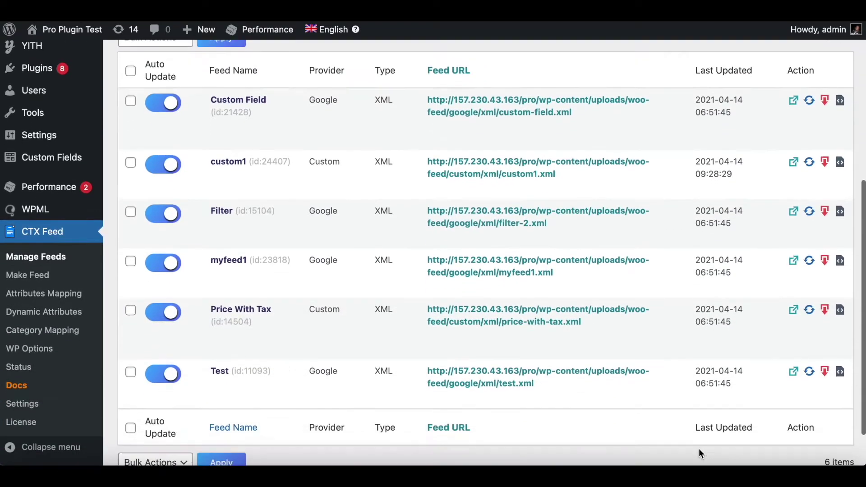
{"action": "left_click", "coordinate": [824, 163]}
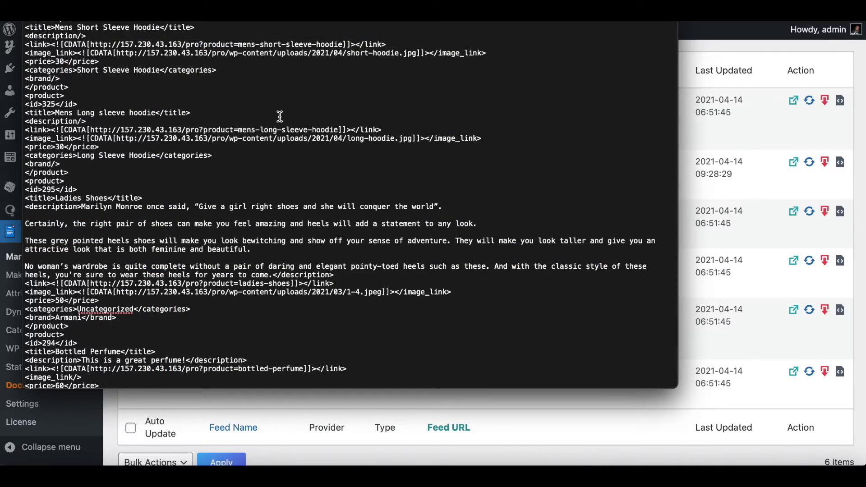
{"action": "left_click_drag", "start_coordinate": [78, 71], "coordinate": [160, 74]}
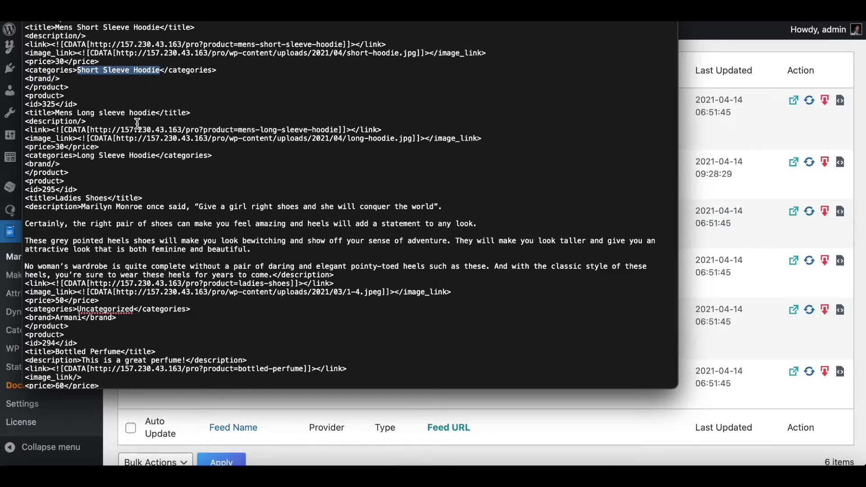
{"action": "left_click_drag", "start_coordinate": [77, 156], "coordinate": [155, 156]}
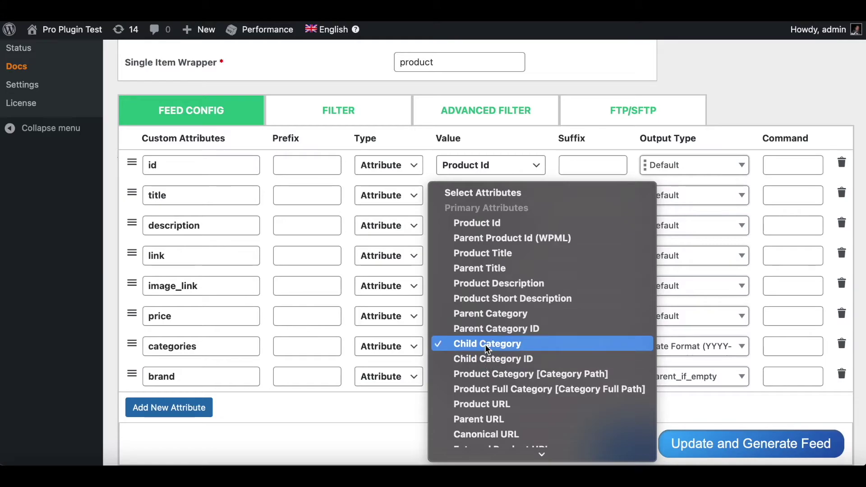
Set the categories attribute's value to Child Category ID
{"action": "left_click", "coordinate": [475, 358]}
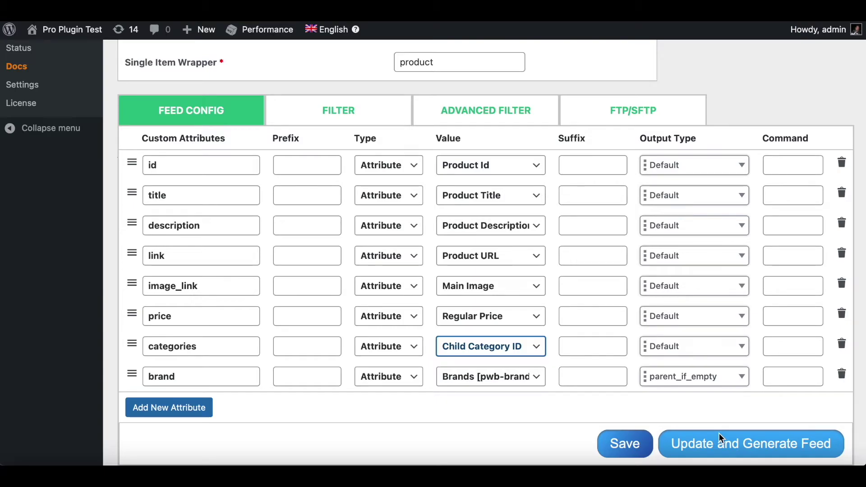
Set the categories attribute's value to Product Category [Category Path], and update and generate the feed
{"action": "left_click", "coordinate": [508, 345]}
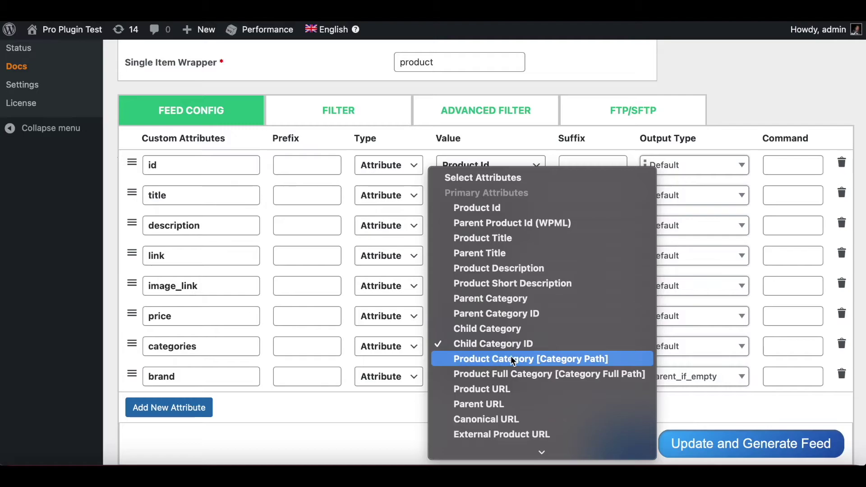
{"action": "left_click", "coordinate": [570, 358]}
{"action": "left_click", "coordinate": [701, 439]}
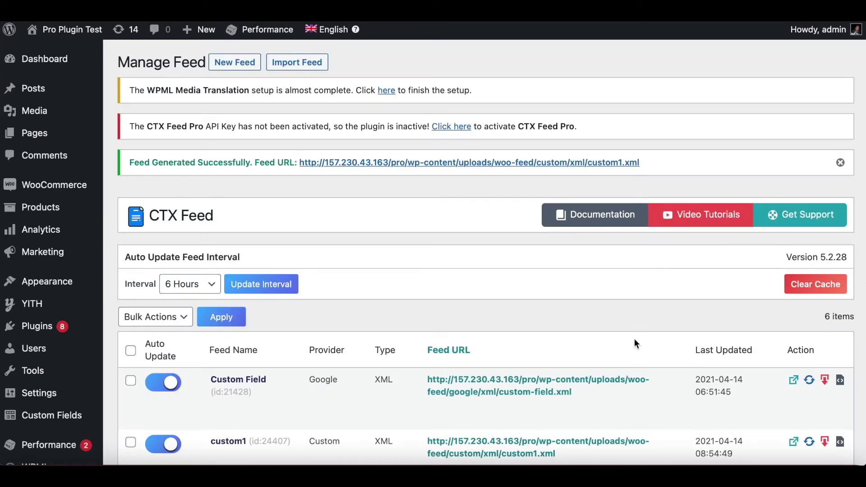
{"action": "scroll", "coordinate": [652, 312], "scroll_direction": "down", "scroll_amount": 5}
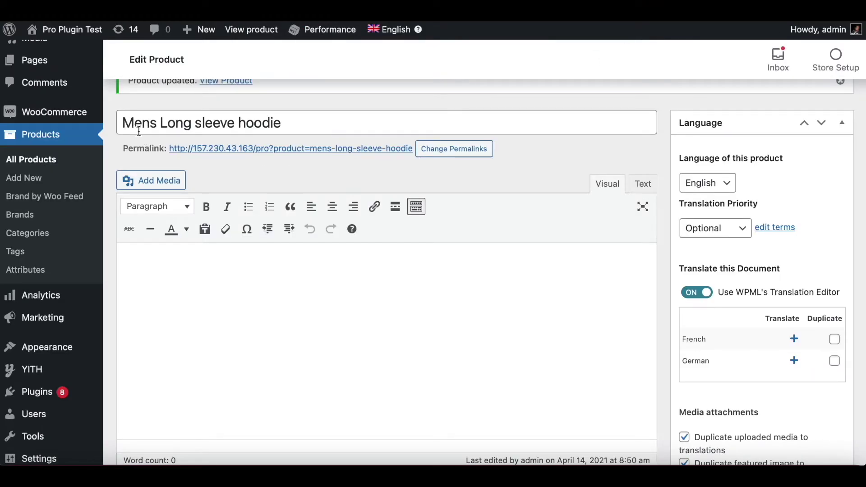
Examine the product category hierarchy assigned to the Mens Long sleeve hoodie on its edit page
{"action": "scroll", "coordinate": [522, 303], "scroll_direction": "down", "scroll_amount": 12}
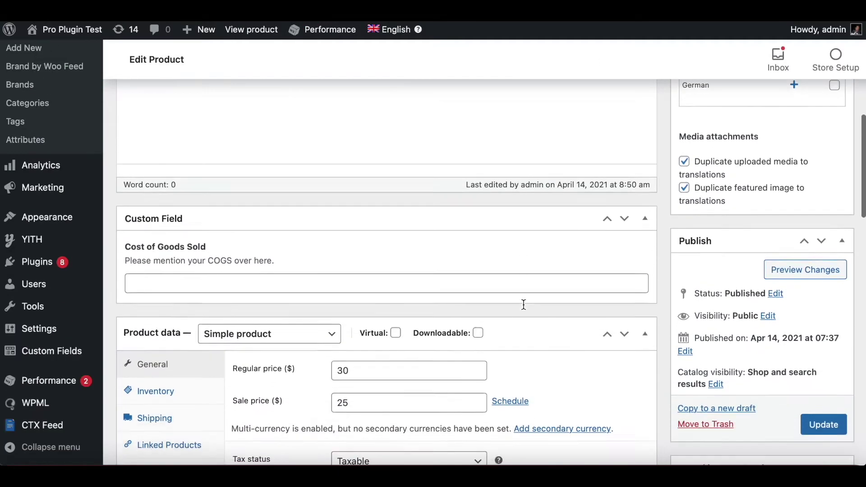
{"action": "scroll", "coordinate": [523, 304], "scroll_direction": "down", "scroll_amount": 11}
{"action": "scroll", "coordinate": [523, 304], "scroll_direction": "up", "scroll_amount": 5}
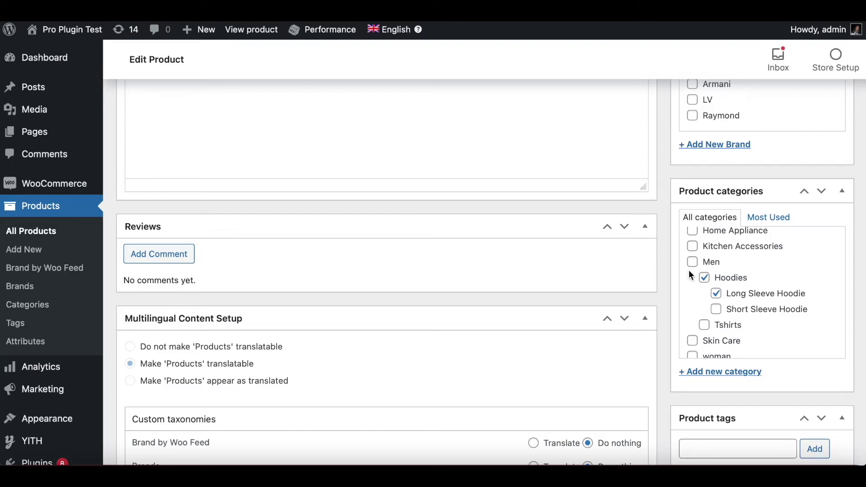
{"action": "scroll", "coordinate": [691, 275], "scroll_direction": "up", "scroll_amount": 15}
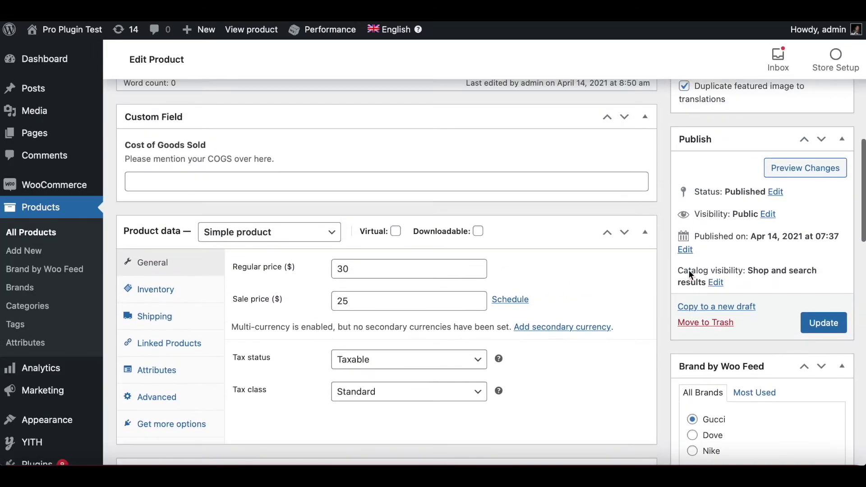
Download the regenerated custom1 feed and inspect the category paths of the short and long sleeve hoodies
{"action": "left_click", "coordinate": [814, 326]}
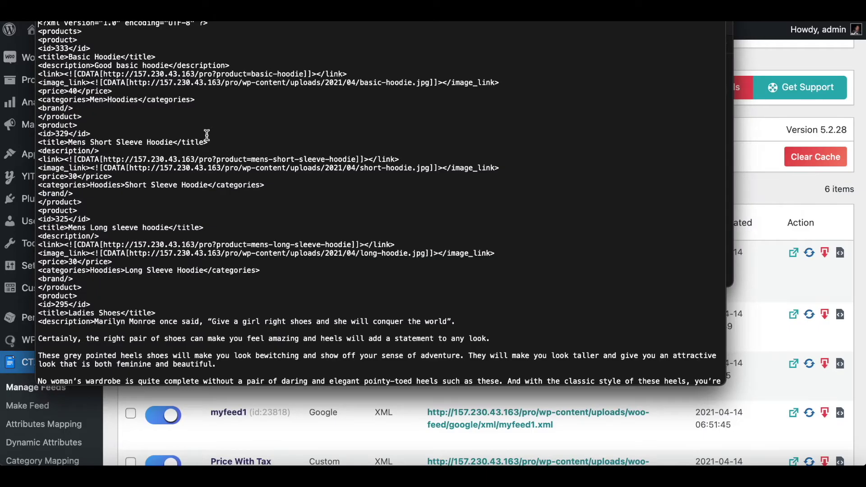
{"action": "scroll", "coordinate": [207, 135], "scroll_direction": "down", "scroll_amount": 3}
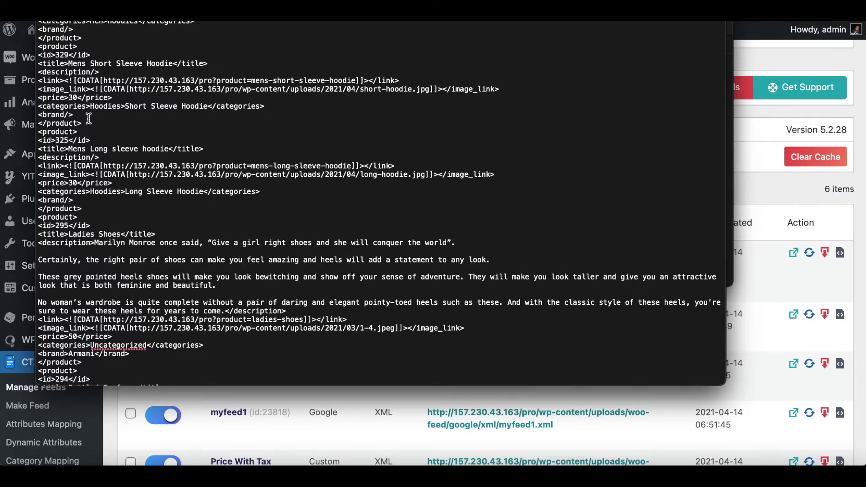
{"action": "left_click_drag", "start_coordinate": [90, 109], "coordinate": [208, 111]}
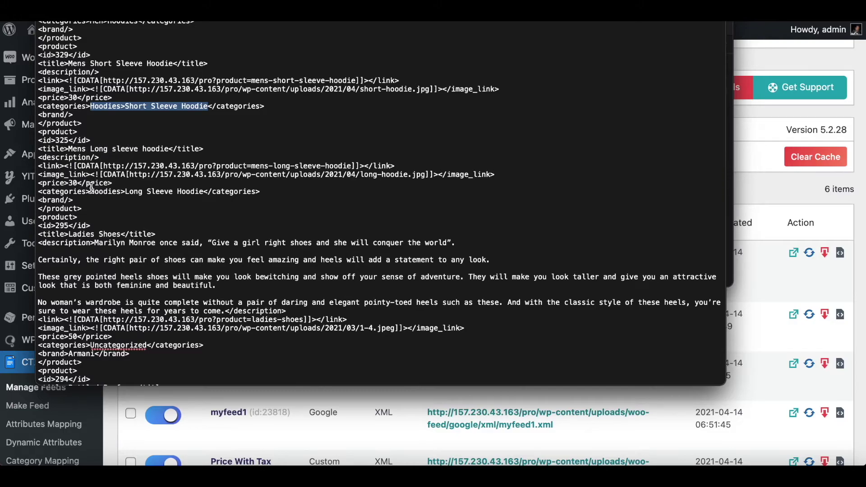
{"action": "left_click_drag", "start_coordinate": [91, 193], "coordinate": [203, 192]}
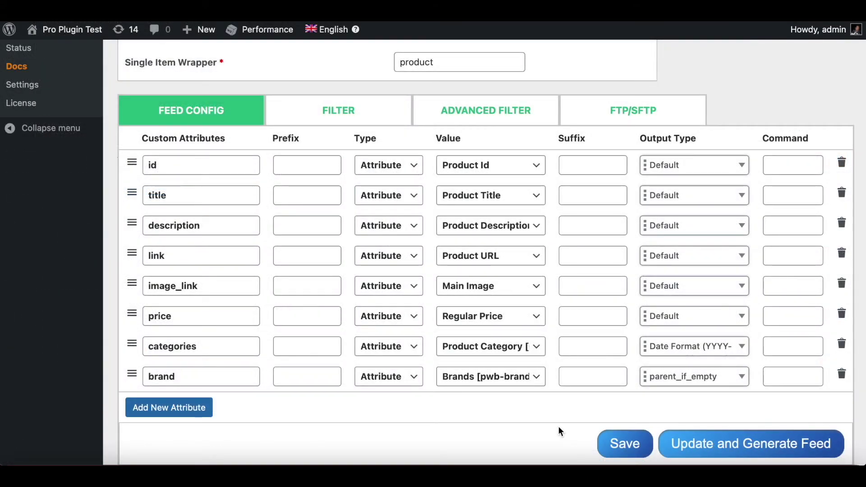
Set the categories attribute's value to Product Full Category [Category Full Path], and update and generate the feed
{"action": "left_click", "coordinate": [494, 350]}
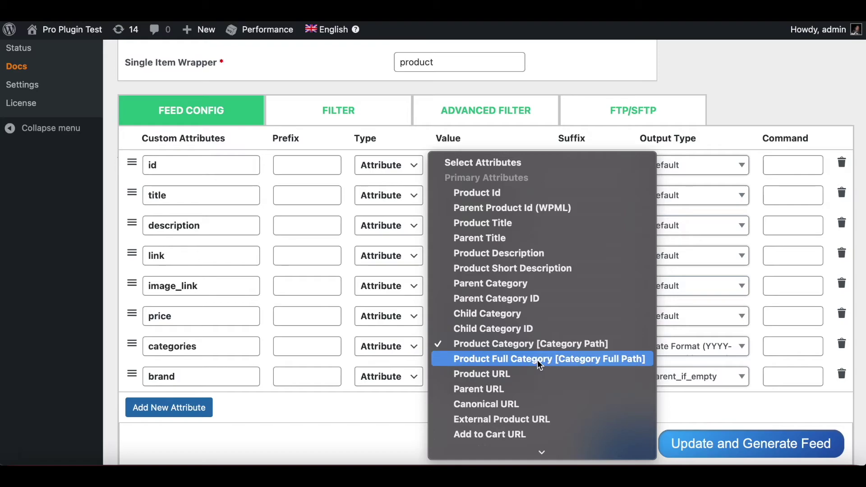
{"action": "left_click", "coordinate": [596, 359]}
{"action": "left_click", "coordinate": [737, 442]}
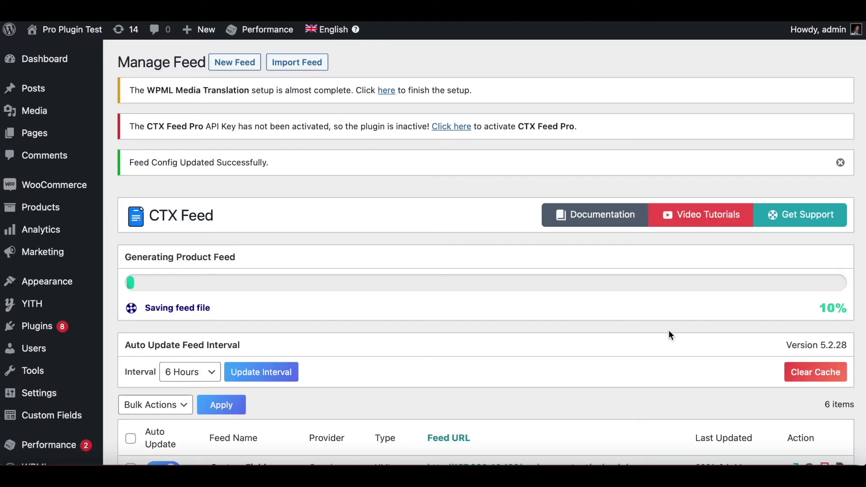
Download the custom1 feed and inspect the full category paths of the long and short sleeve hoodies
{"action": "scroll", "coordinate": [669, 333], "scroll_direction": "down", "scroll_amount": 5}
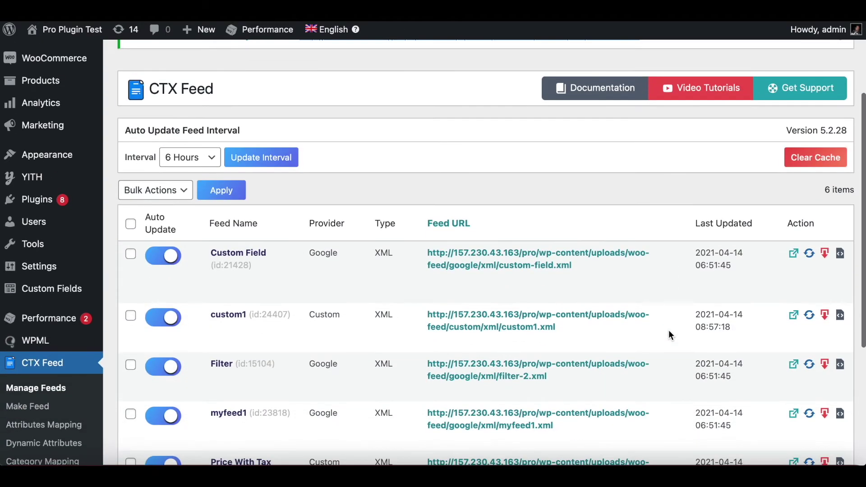
{"action": "left_click", "coordinate": [824, 219]}
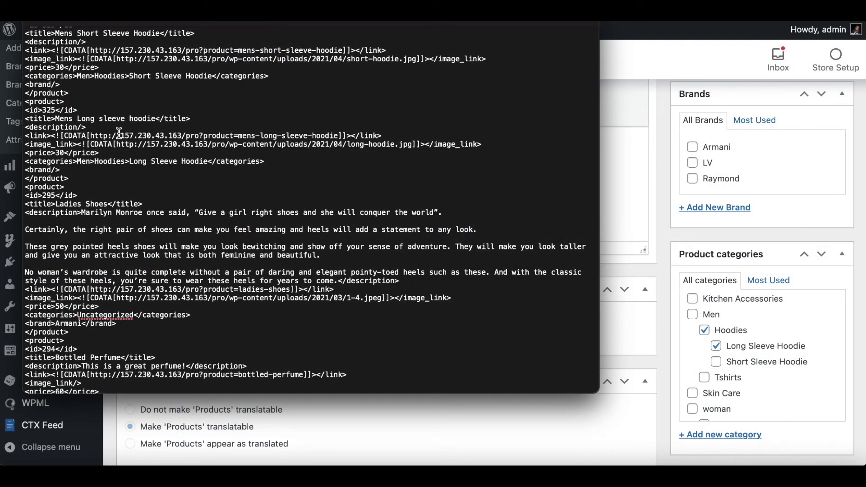
{"action": "left_click", "coordinate": [78, 161]}
{"action": "left_click_drag", "start_coordinate": [77, 161], "coordinate": [204, 166]}
{"action": "left_click_drag", "start_coordinate": [77, 79], "coordinate": [208, 81]}
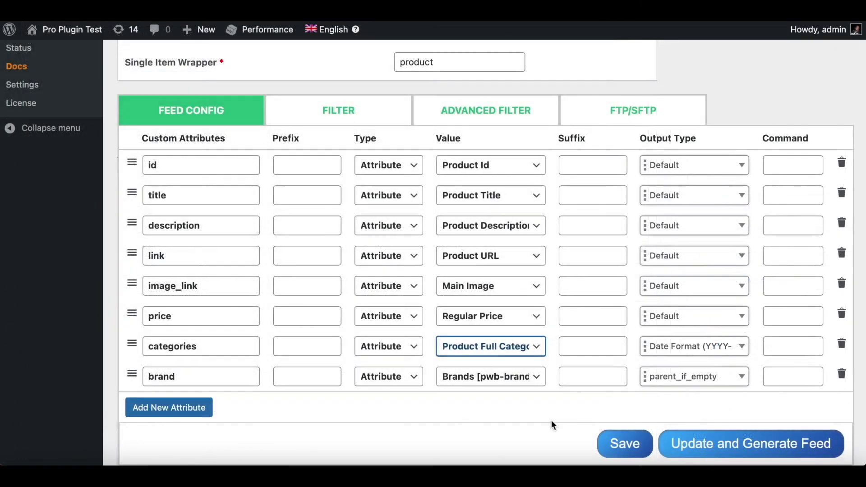
Open the available value choices for the categories attribute
{"action": "left_click", "coordinate": [505, 351]}
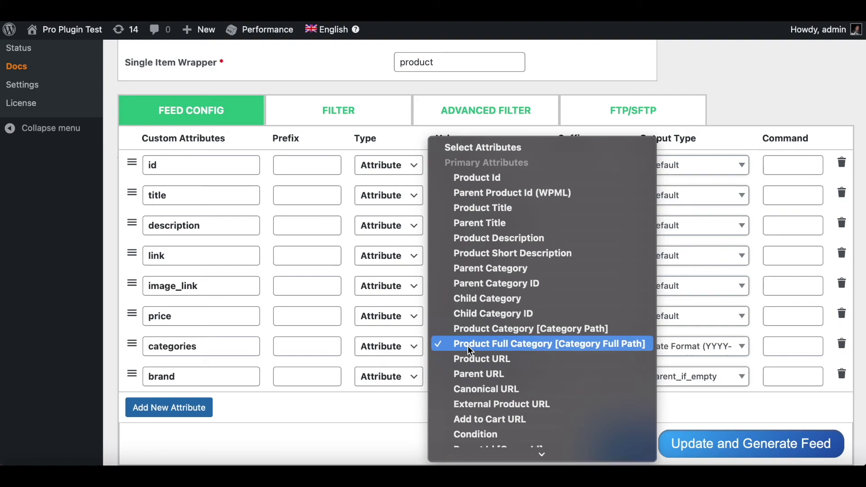